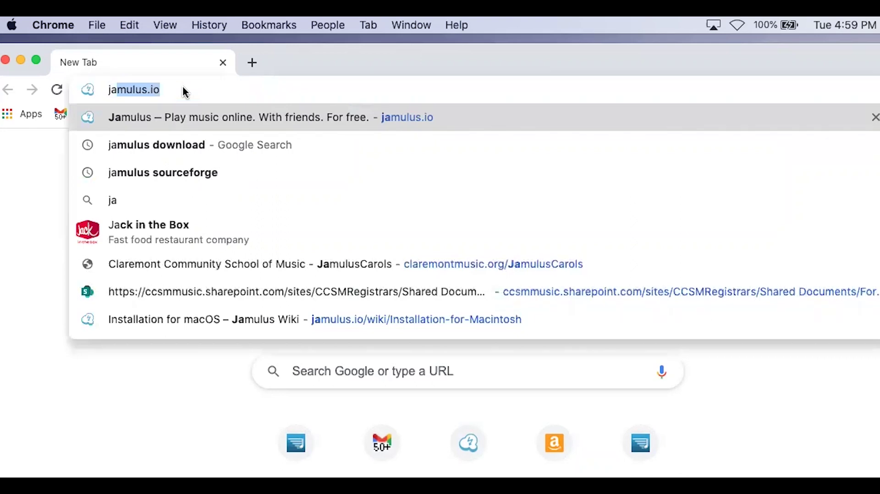
# Go to jamulus.io and open its Getting Started guide.
pyautogui.press('Right')
pyautogui.press('Return')
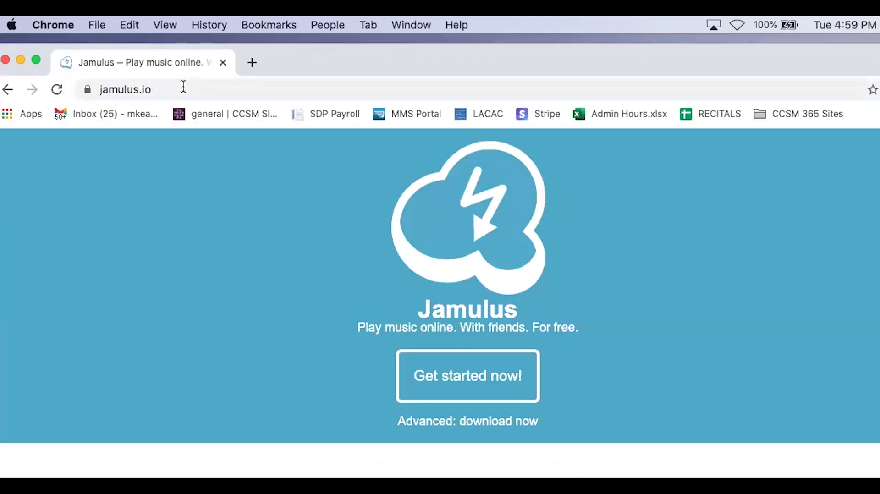
pyautogui.click(488, 391)
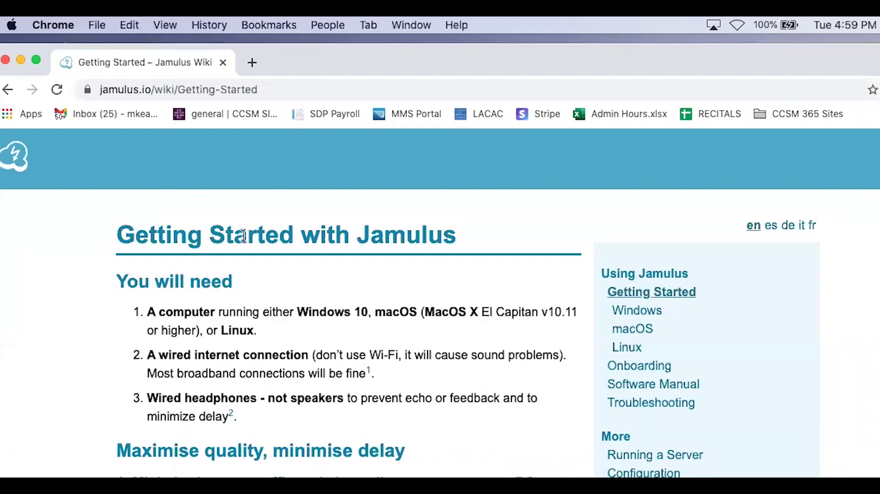
# Open the Install on macOS instructions and download the Jamulus macOS installer.
pyautogui.scroll(-3, 243, 235)
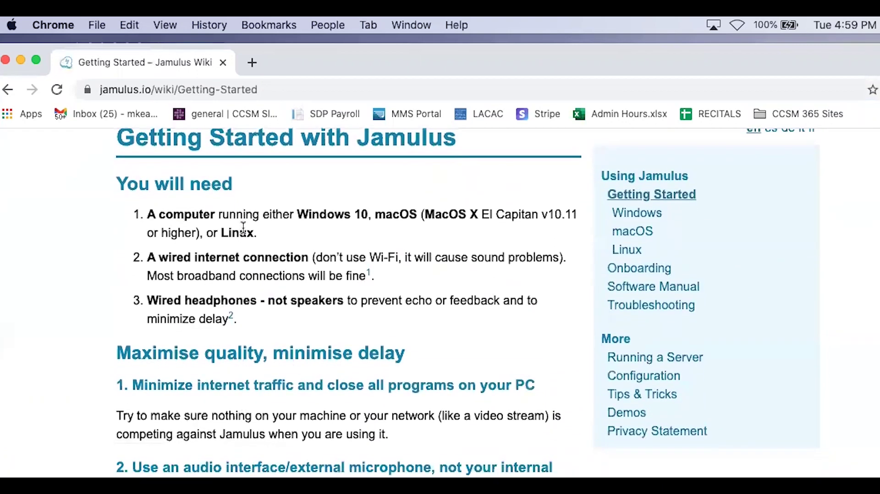
pyautogui.scroll(-2, 243, 234)
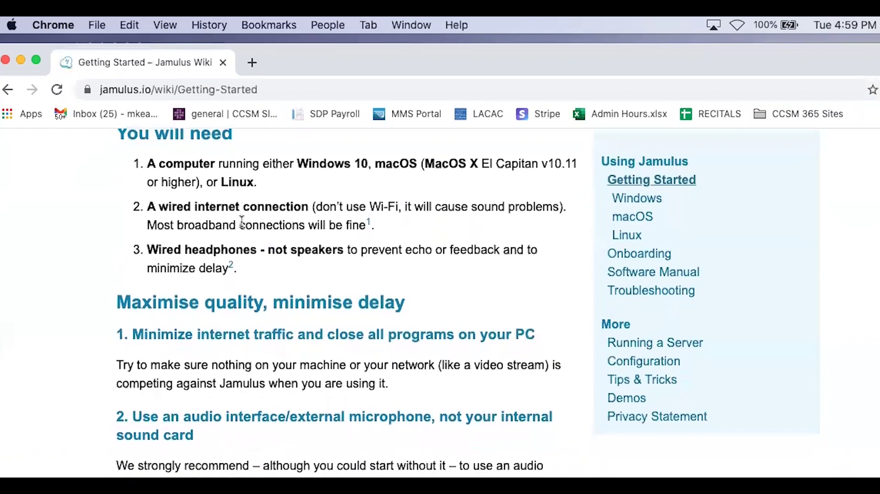
pyautogui.scroll(-2, 235, 209)
pyautogui.scroll(-2, 235, 208)
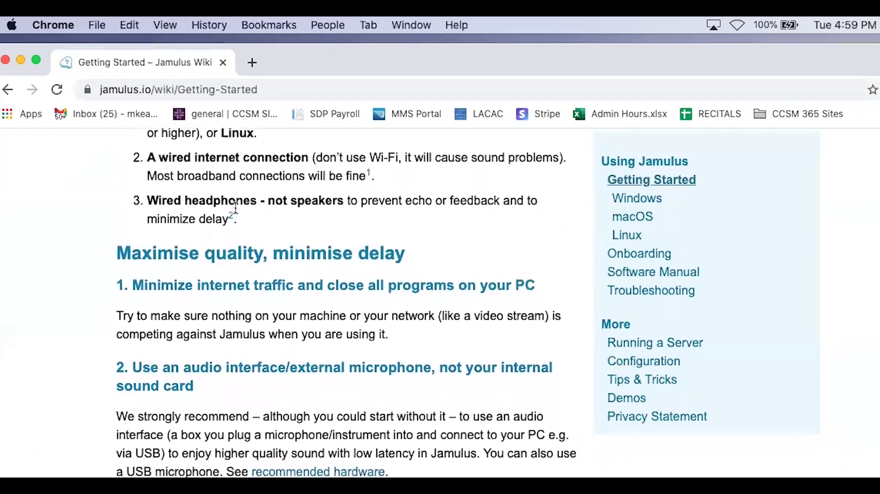
pyautogui.scroll(-5, 235, 209)
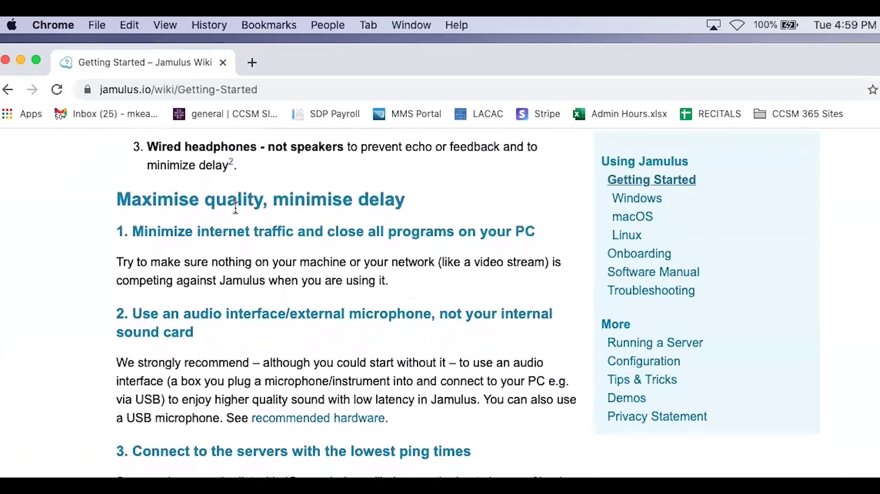
pyautogui.scroll(-7, 235, 208)
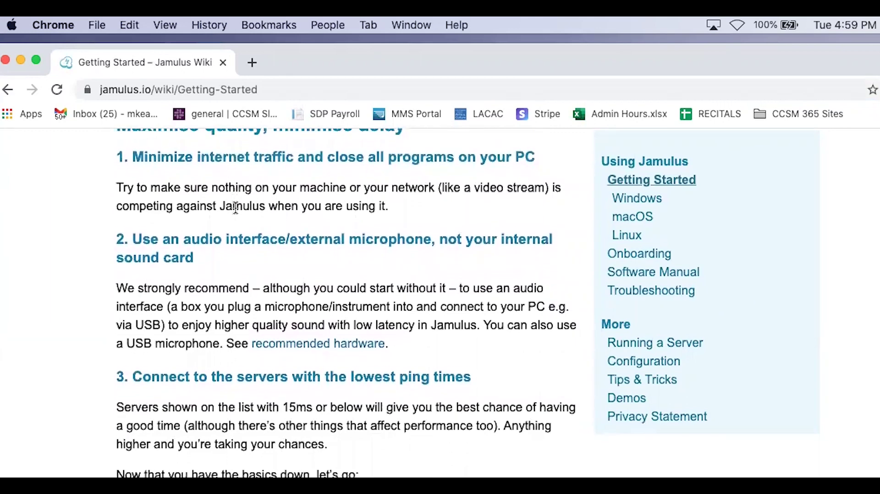
pyautogui.scroll(-3, 235, 208)
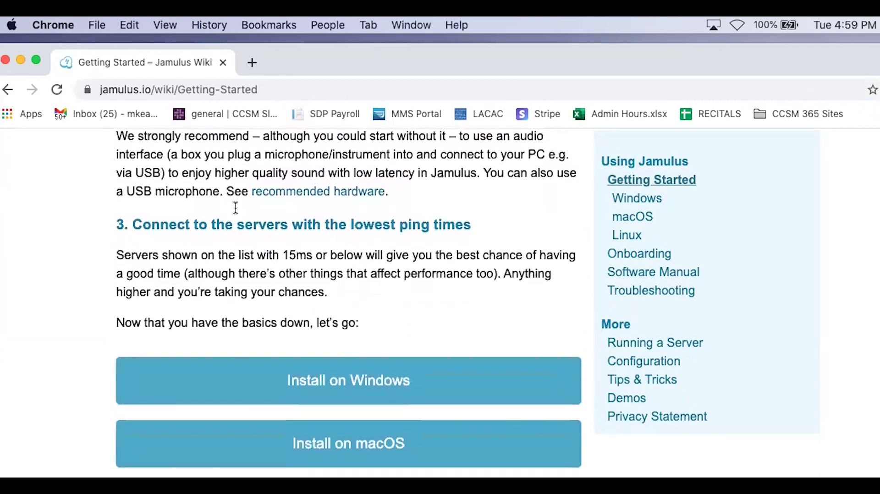
pyautogui.scroll(-2, 236, 211)
pyautogui.scroll(-2, 234, 205)
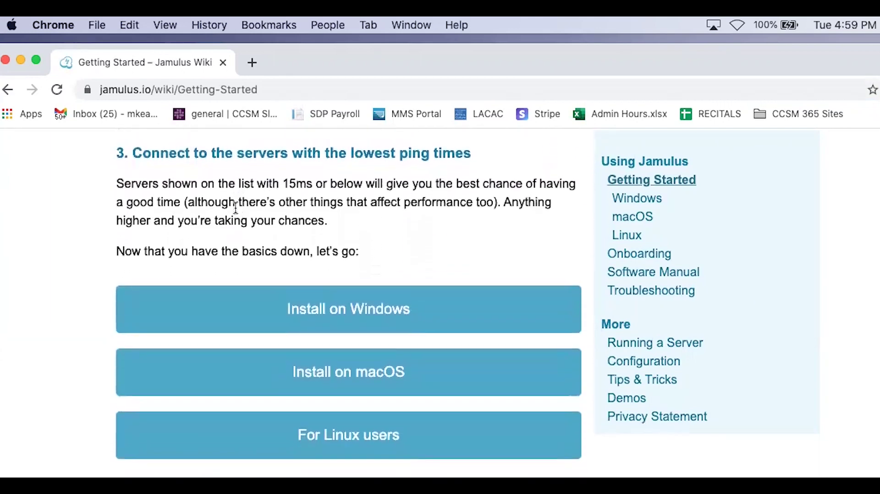
pyautogui.click(328, 381)
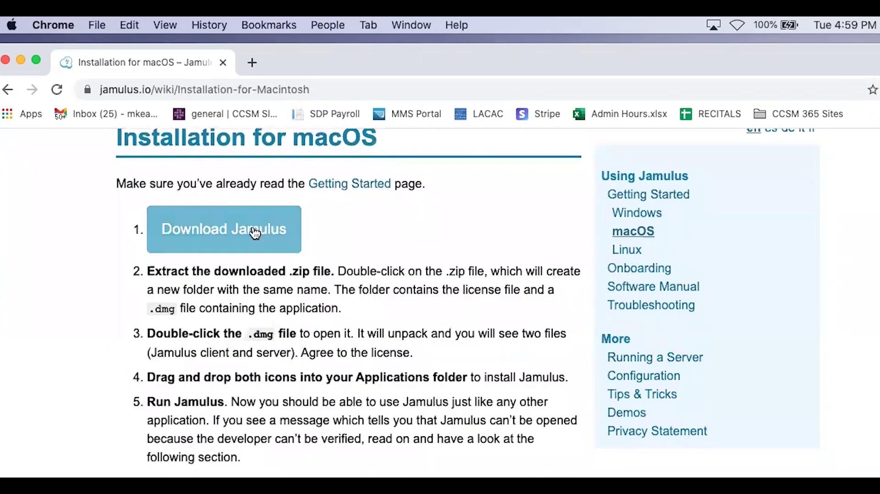
pyautogui.click(229, 238)
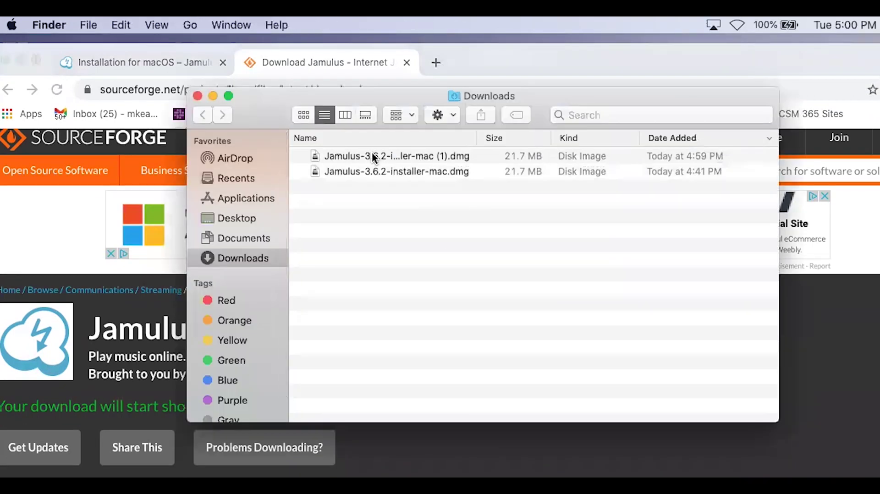
# Open the newest Jamulus .dmg from Downloads and accept the GNU licence agreement.
pyautogui.click(372, 155)
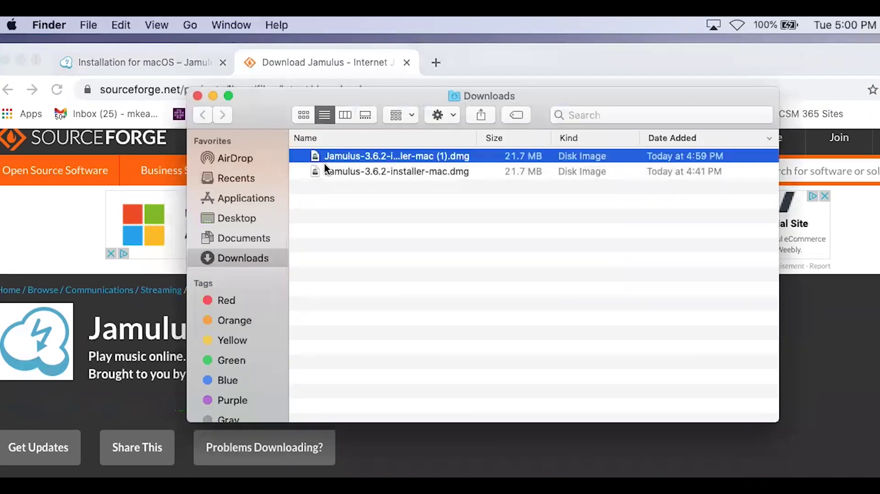
pyautogui.doubleClick(347, 156)
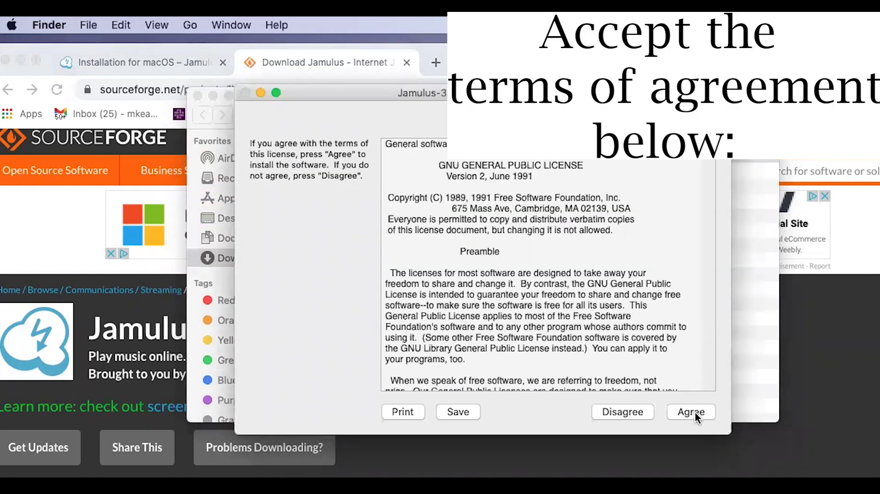
pyautogui.click(692, 412)
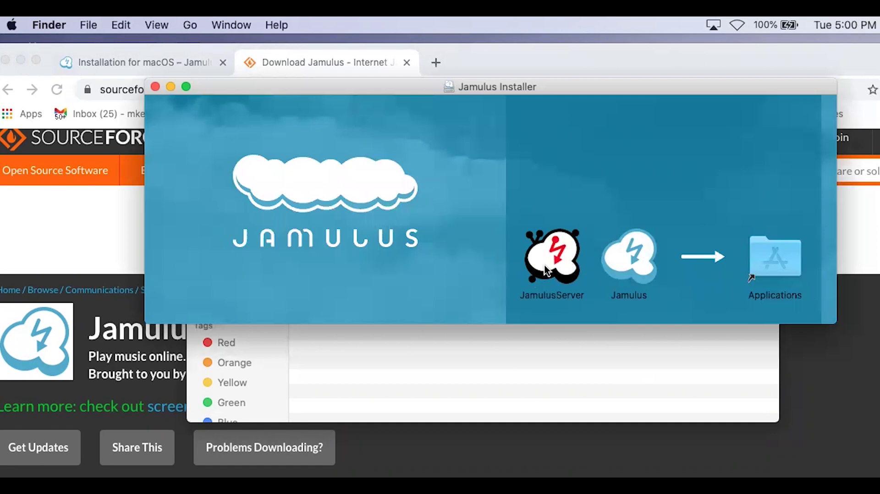
# Copy Jamulus into Applications and launch it from the Applications folder.
pyautogui.click(631, 257)
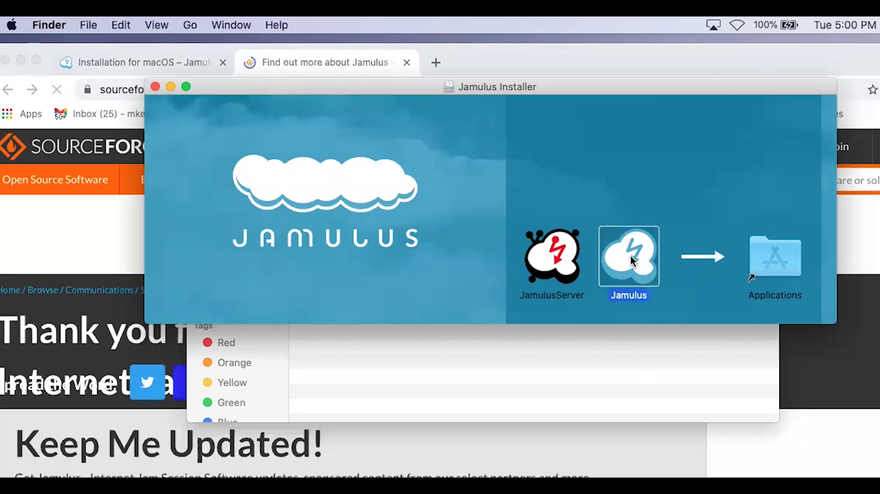
pyautogui.moveTo(630, 254); pyautogui.dragTo(779, 252)
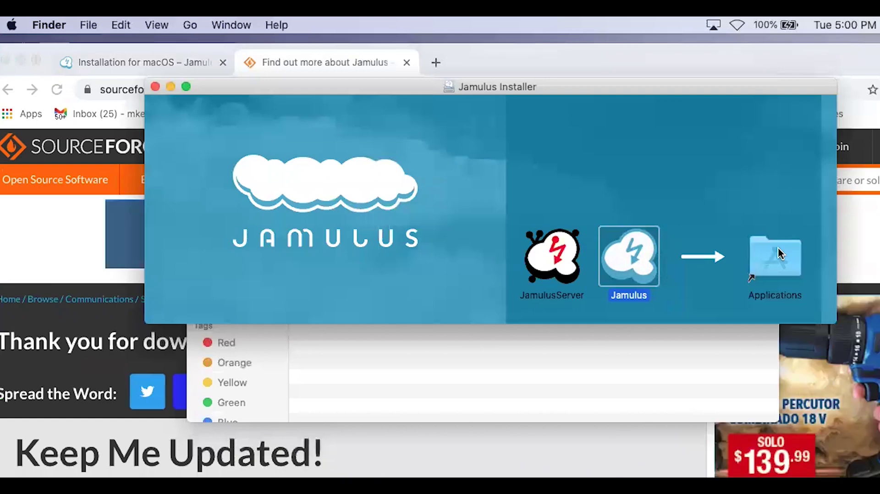
pyautogui.click(783, 259)
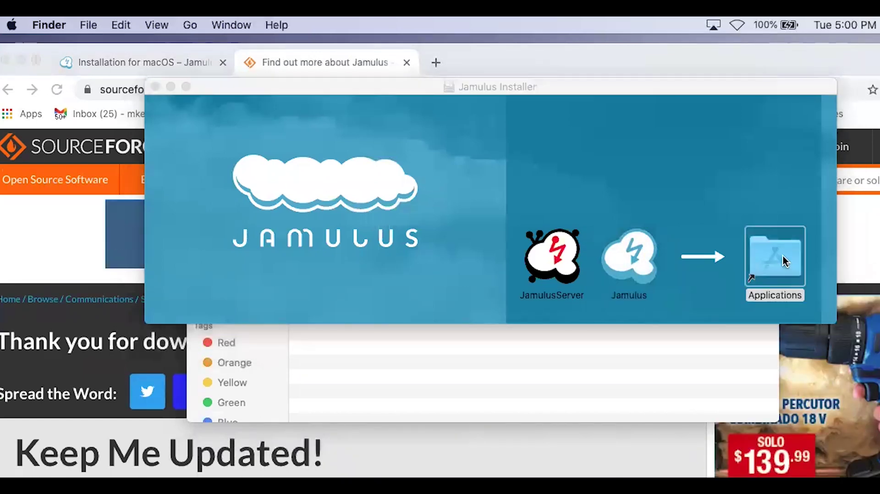
pyautogui.doubleClick(783, 258)
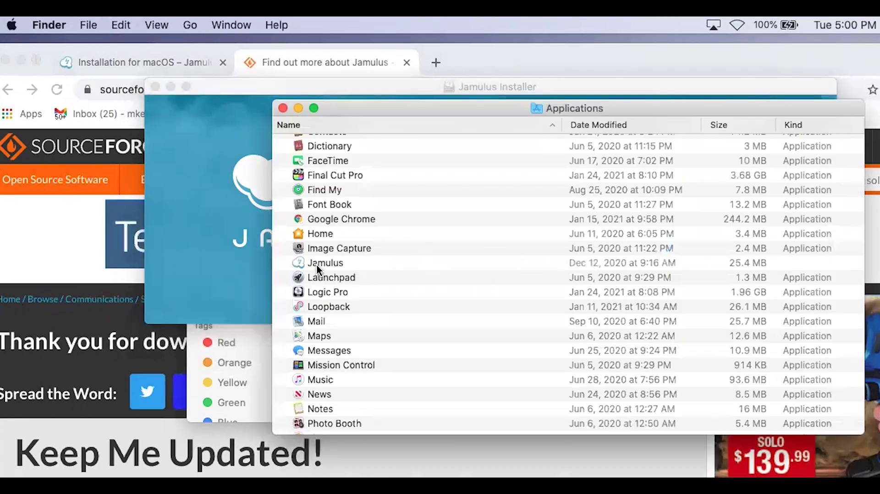
pyautogui.click(317, 264)
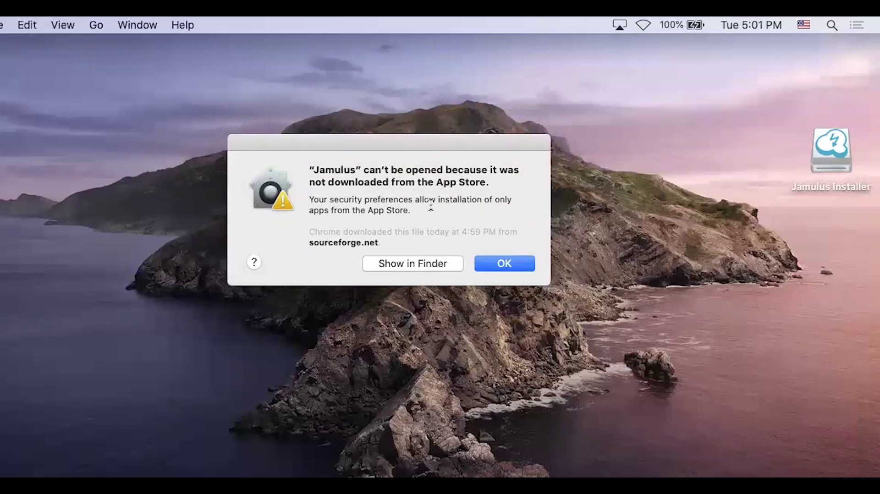
# Use Open Anyway in Security & Privacy, then confirm opening Jamulus despite the warning.
pyautogui.click(511, 263)
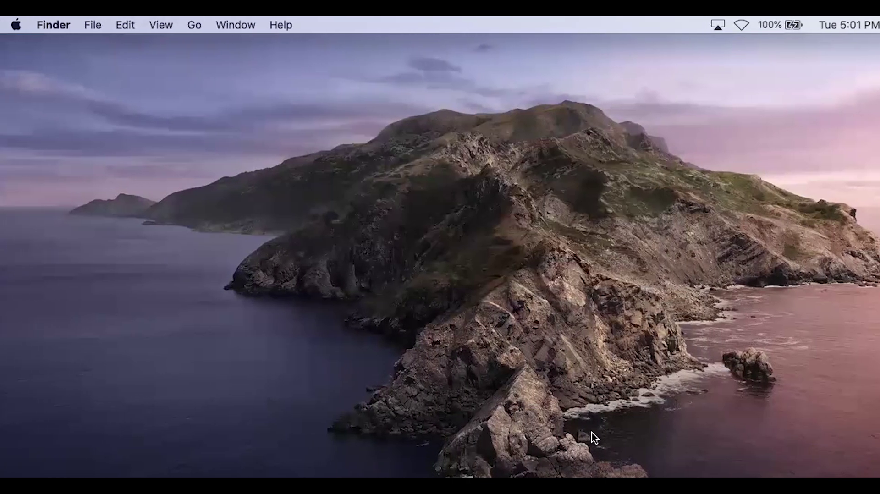
pyautogui.click(20, 24)
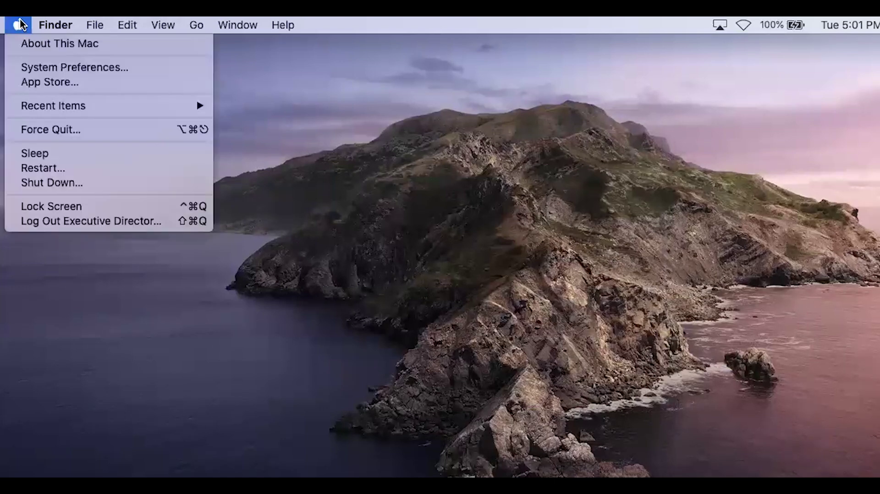
pyautogui.click(54, 69)
pyautogui.click(626, 286)
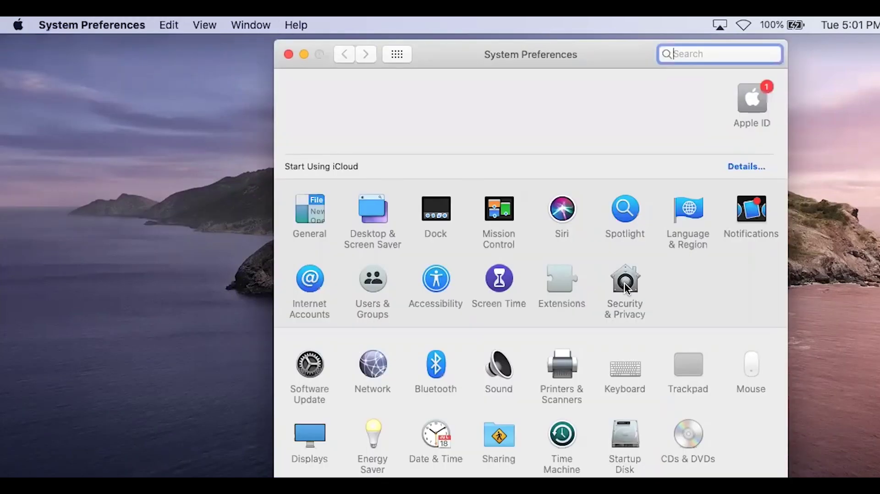
pyautogui.click(729, 356)
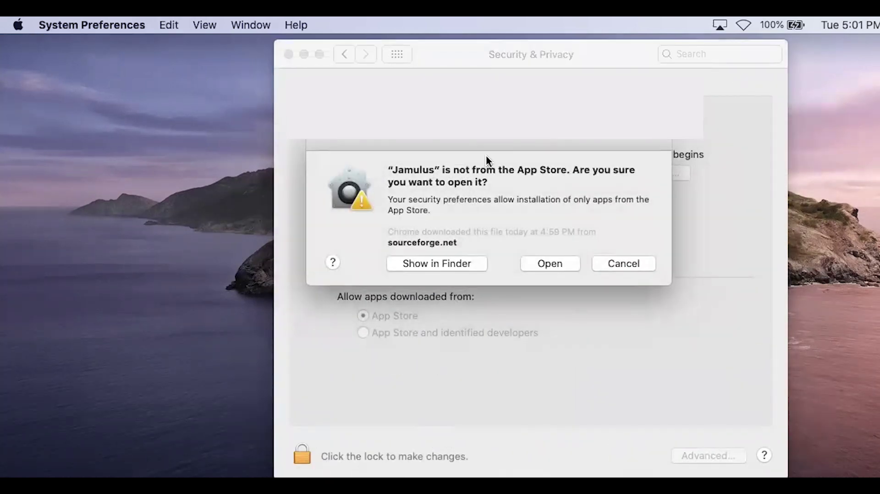
pyautogui.click(555, 268)
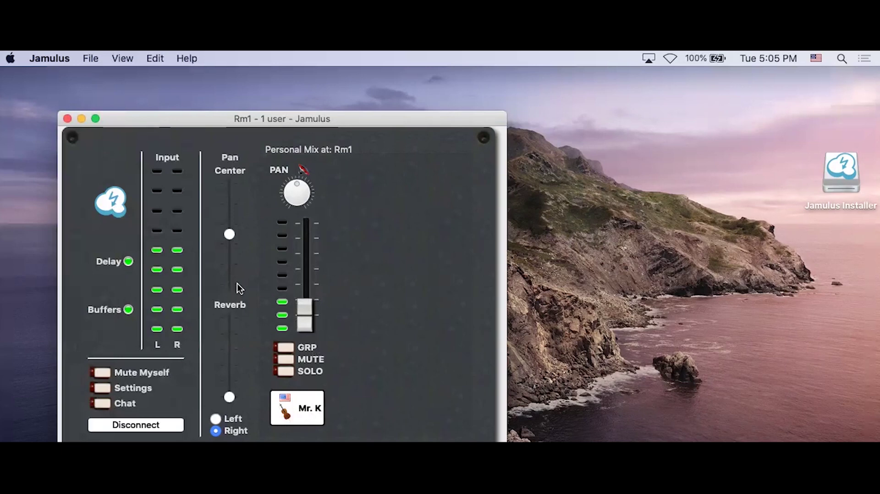
pyautogui.click(90, 58)
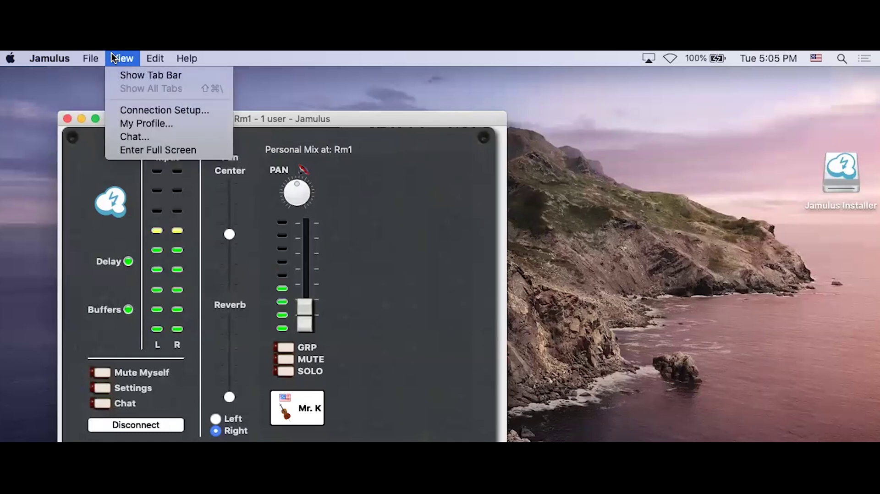
pyautogui.click(138, 124)
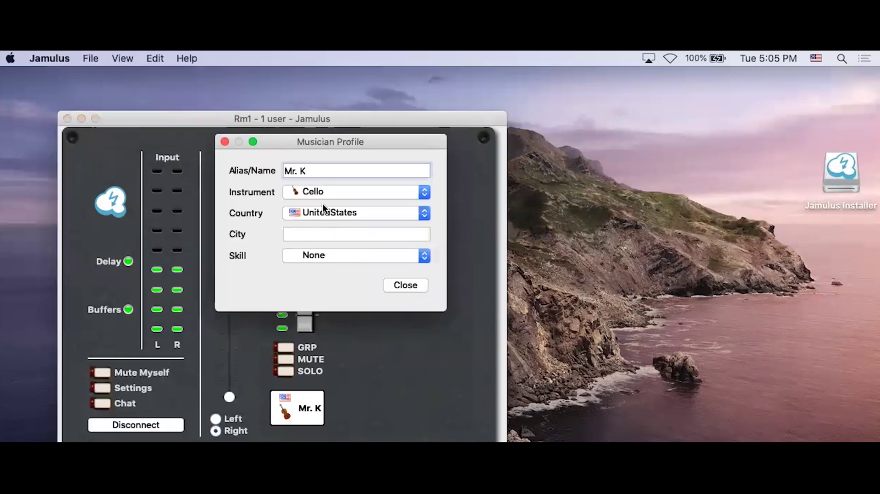
pyautogui.moveTo(310, 171); pyautogui.dragTo(282, 172)
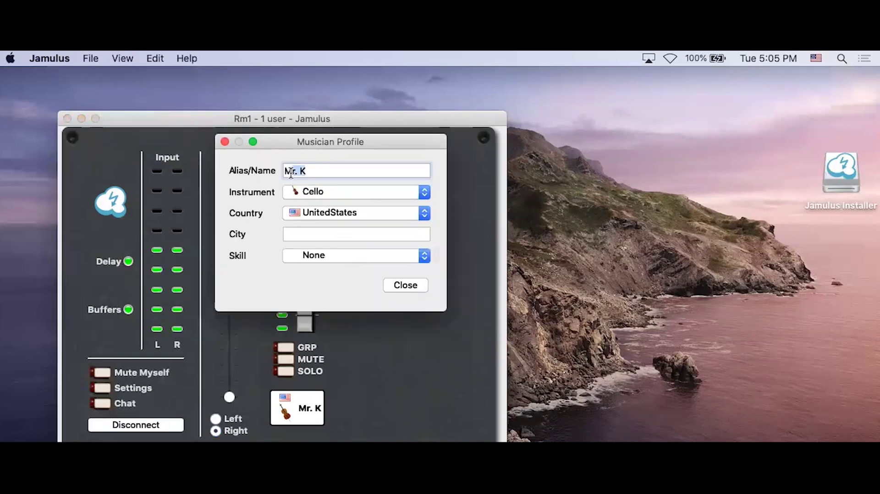
pyautogui.click(316, 172)
pyautogui.click(330, 193)
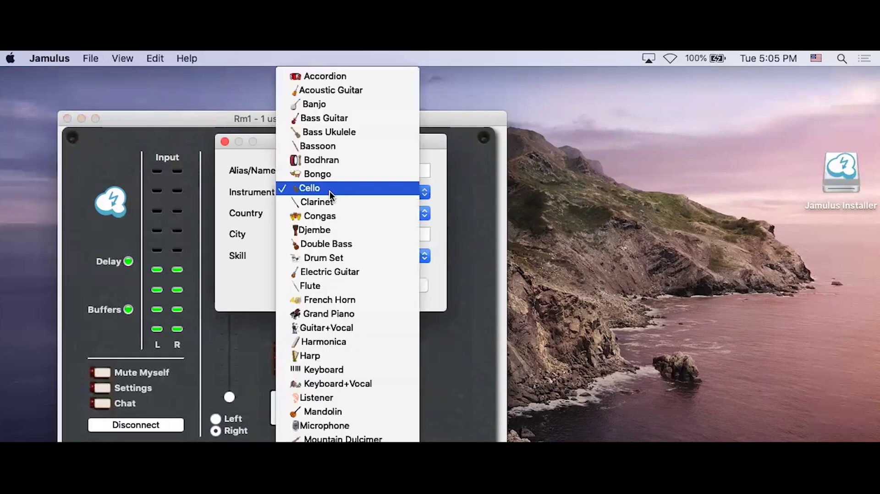
pyautogui.click(330, 189)
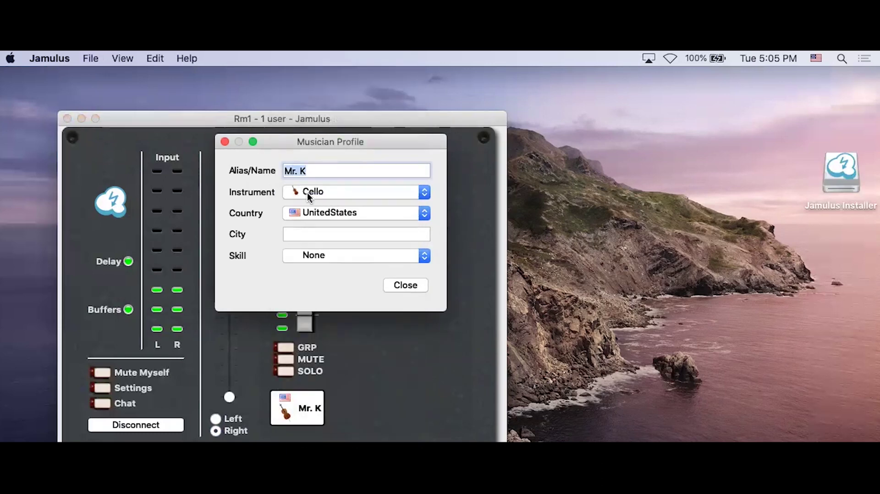
pyautogui.click(404, 285)
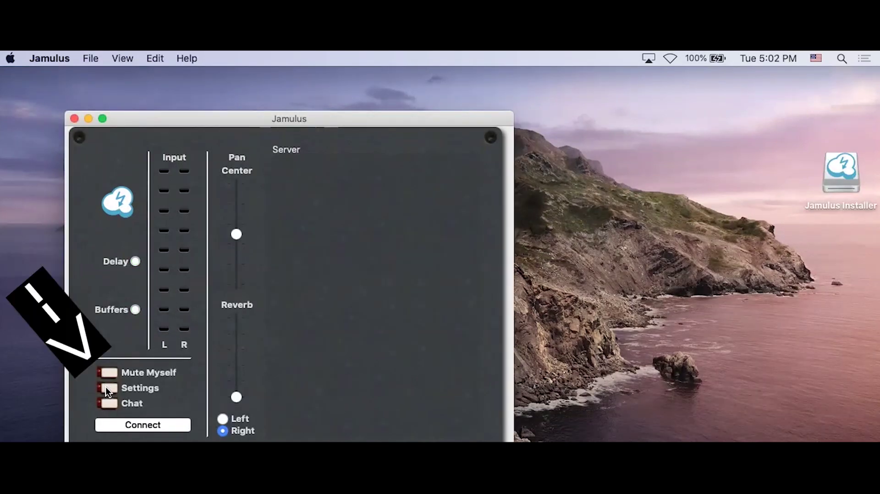
# Choose 'in: Built-in Microphone/out: Built-in Output' as the sound device in Jamulus Settings.
pyautogui.click(105, 387)
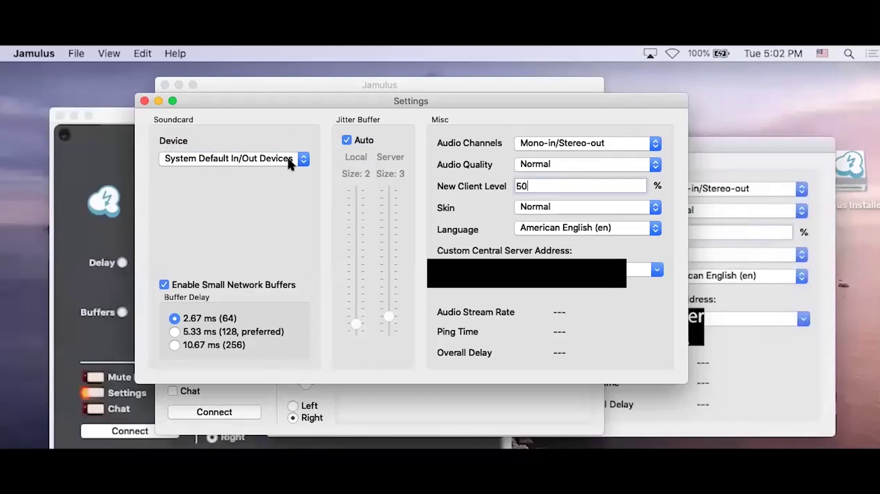
pyautogui.click(290, 161)
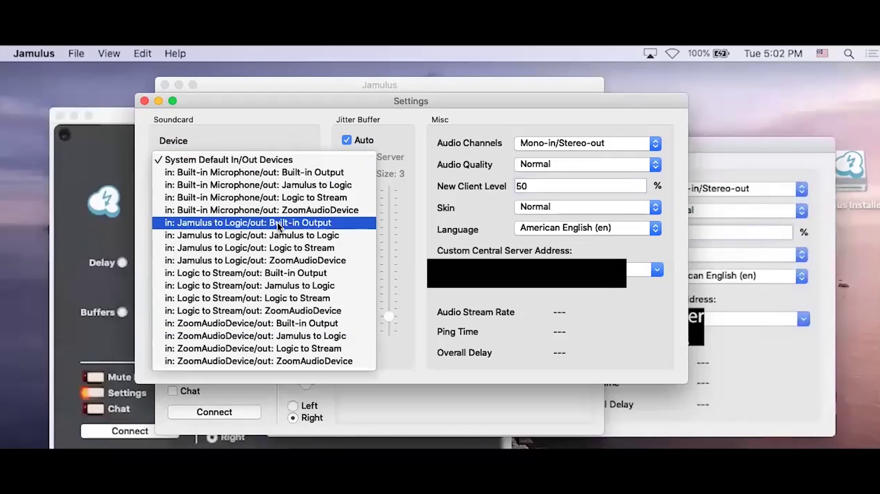
pyautogui.click(271, 173)
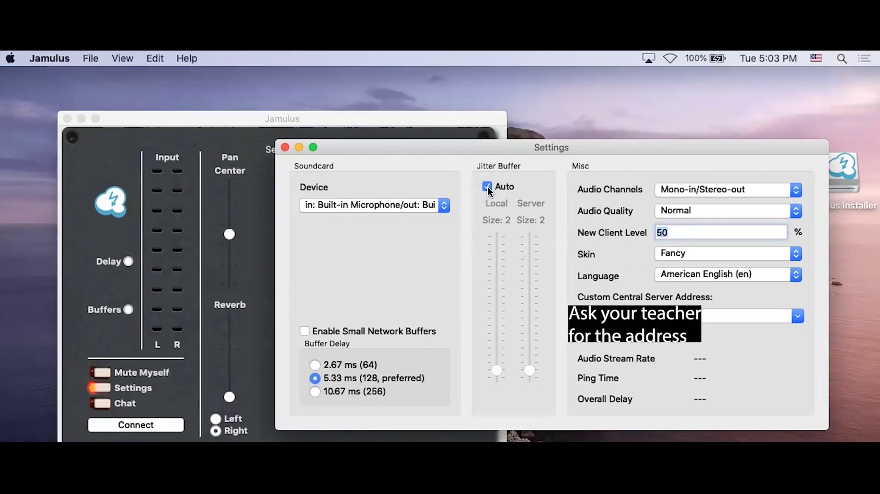
# Keep Mono-in/Stereo-out channels and Normal audio quality, then close the Settings window.
pyautogui.click(695, 188)
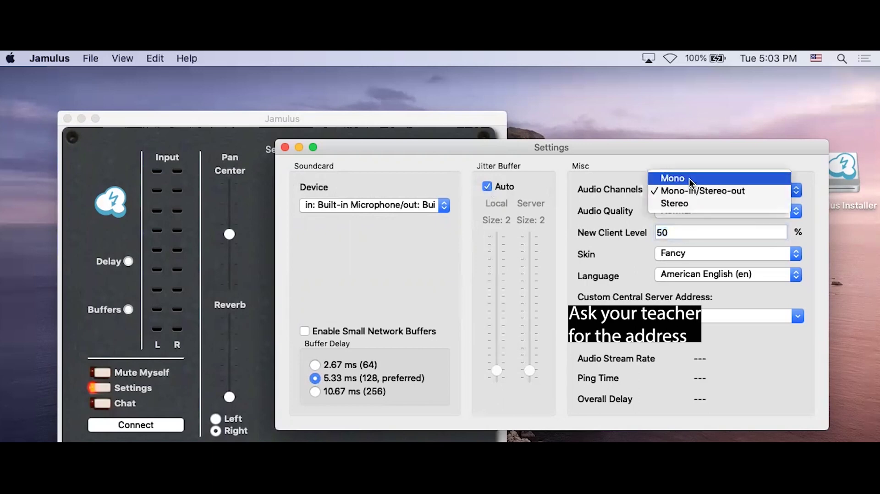
pyautogui.click(689, 188)
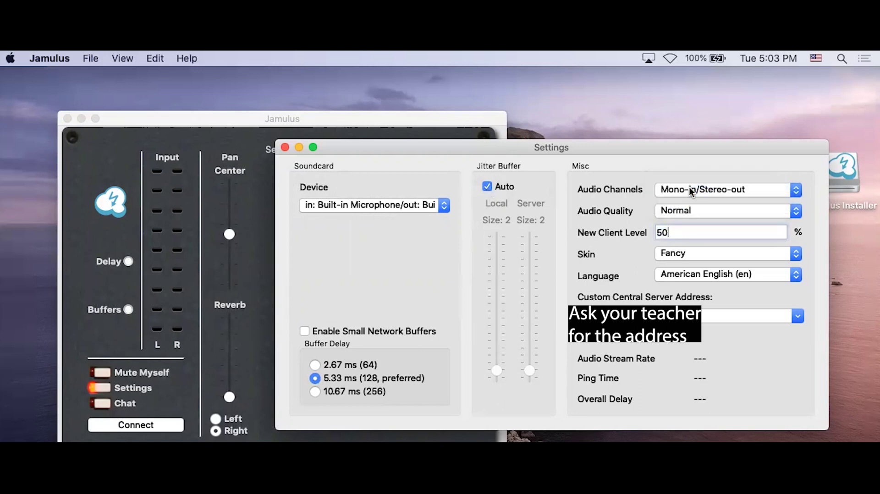
pyautogui.click(697, 209)
pyautogui.click(697, 210)
pyautogui.click(665, 316)
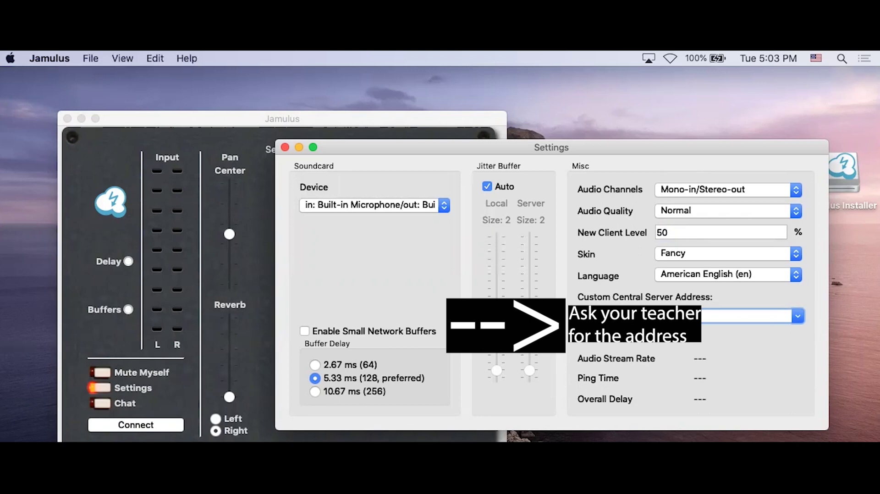
pyautogui.click(285, 147)
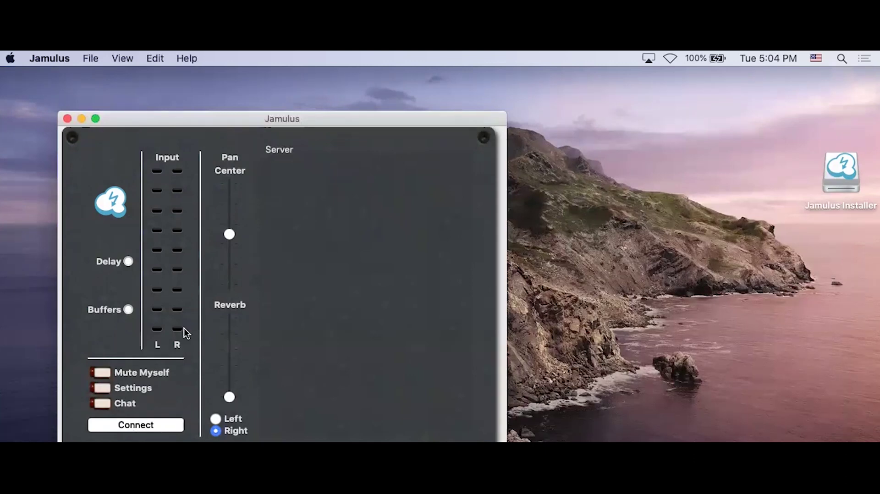
# In Connection Setup, switch the server list to Custom and select the Rm1 room.
pyautogui.click(137, 425)
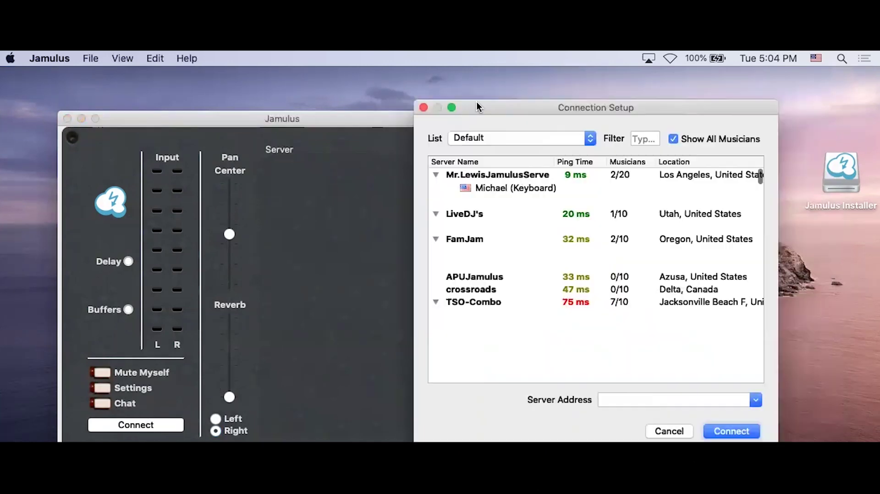
pyautogui.click(491, 136)
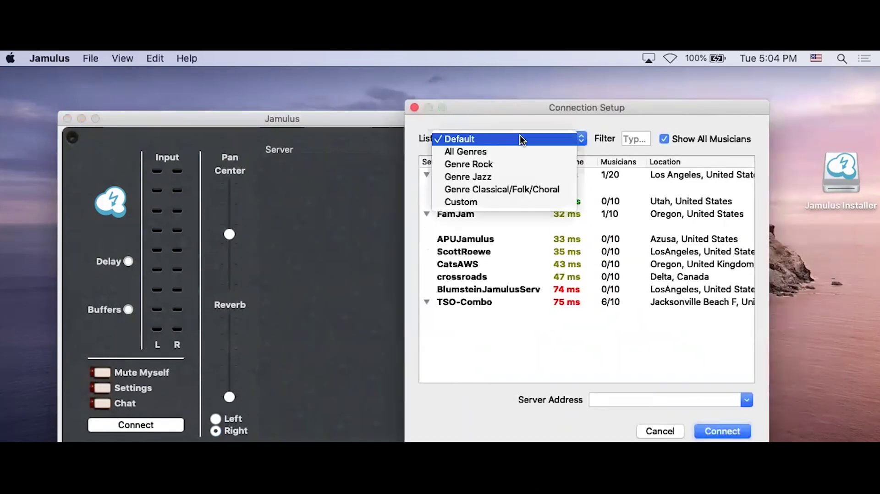
pyautogui.click(474, 201)
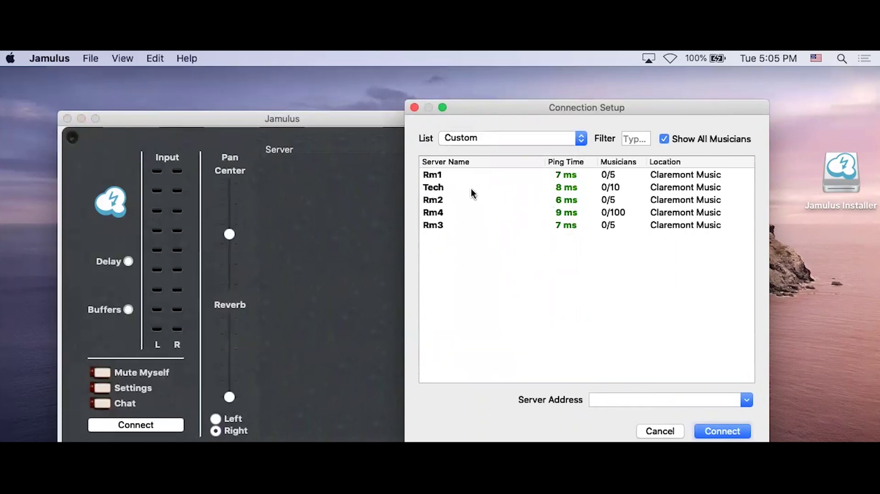
pyautogui.click(445, 177)
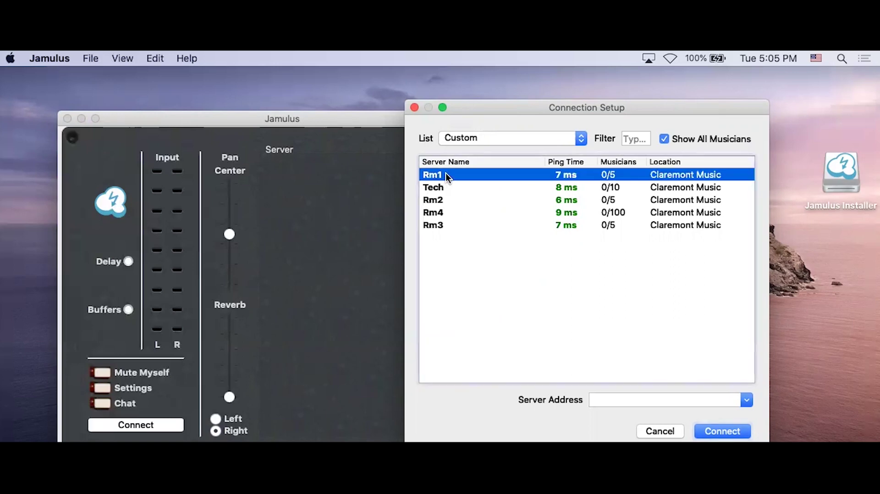
pyautogui.click(718, 431)
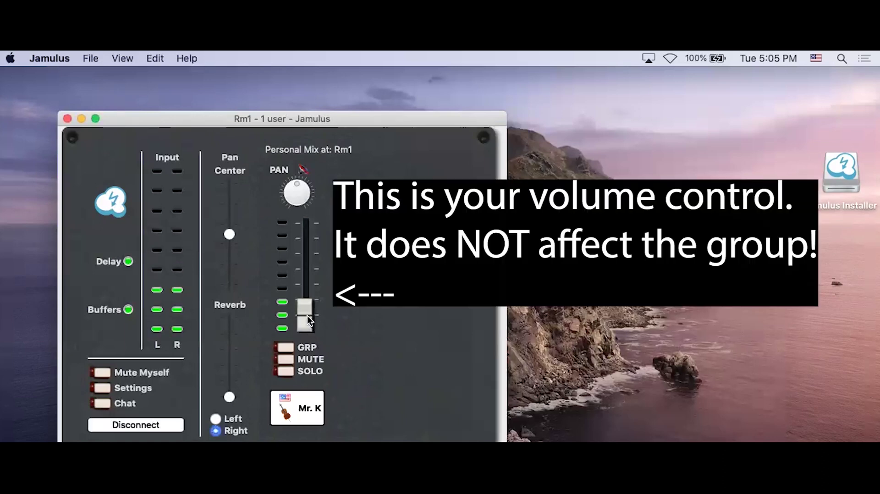
pyautogui.moveTo(308, 315)
pyautogui.mouseDown()
pyautogui.moveTo(307, 269)
pyautogui.moveTo(308, 332)
pyautogui.mouseUp()
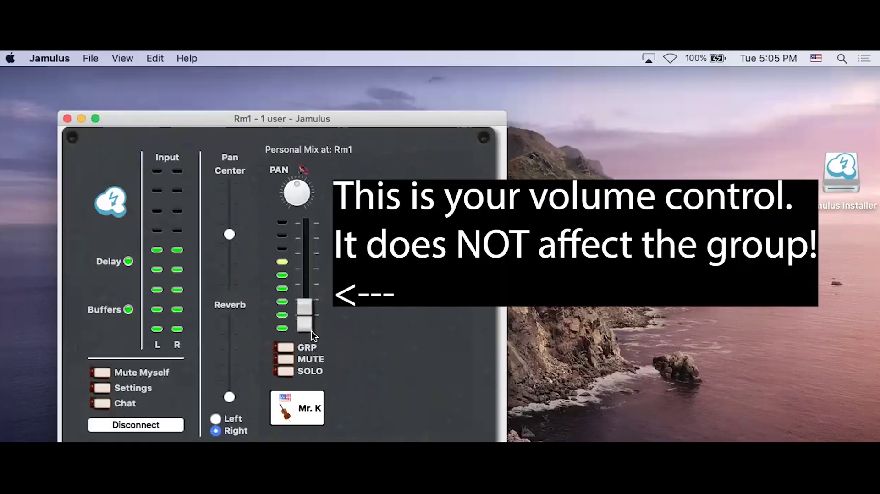